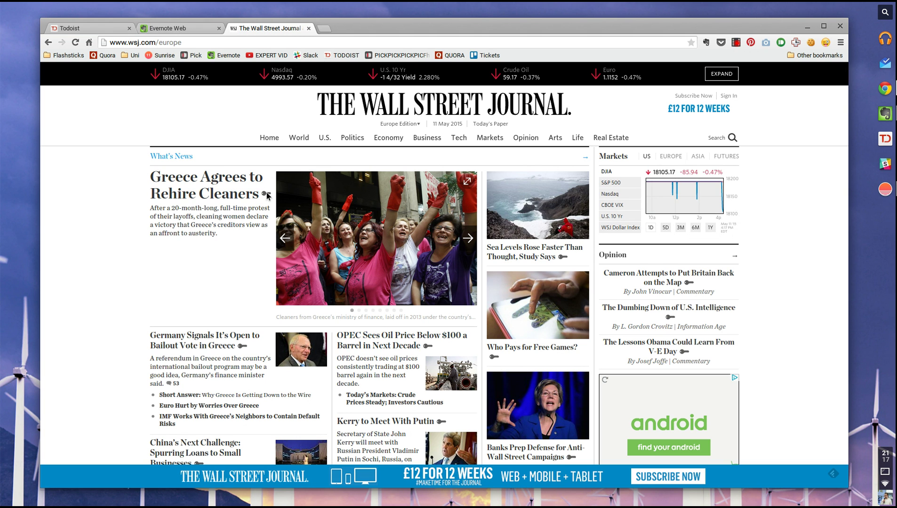
Open the WSJ article 'Mediterranean Diet Boosts Brain Power, Clinical Finds' and dismiss the Evernote tip
scroll(267, 195, down, 5)
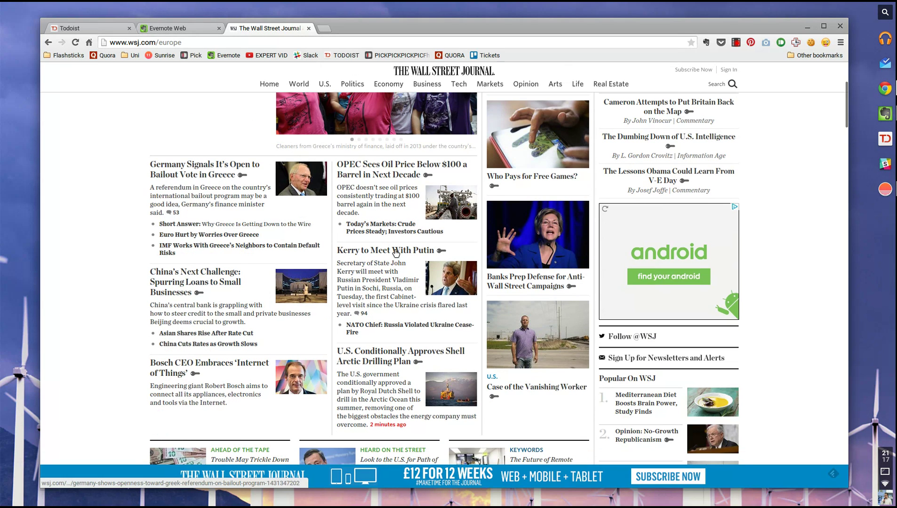
scroll(422, 240, down, 4)
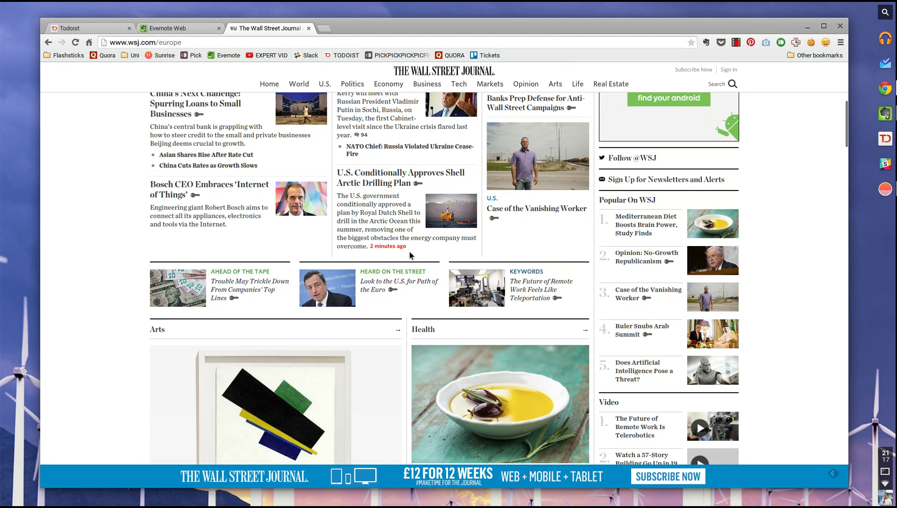
click(641, 209)
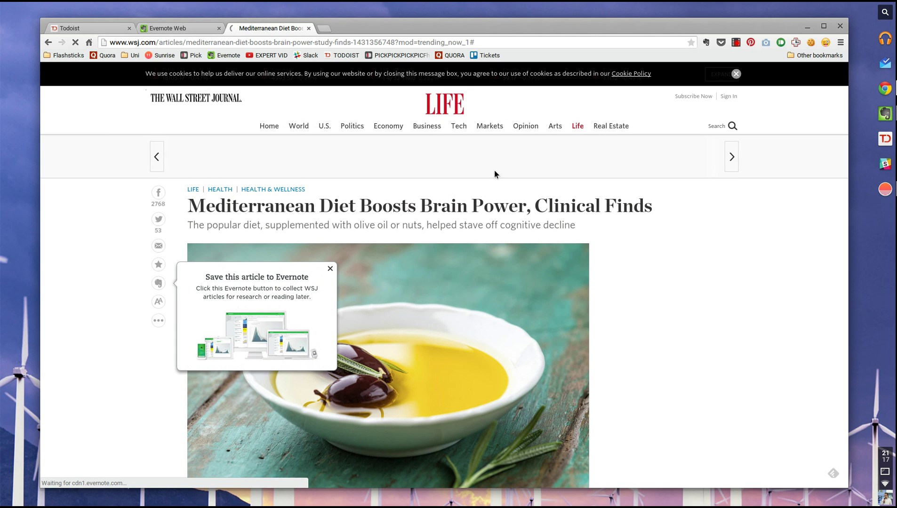
click(330, 269)
click(158, 284)
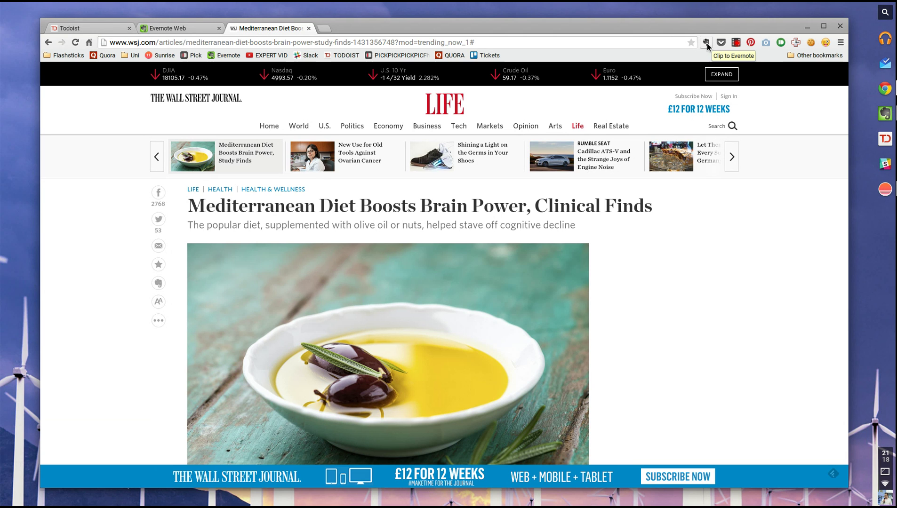
Launch the Web Clipper on the article and append ' (Article 2)' to the clip title
click(707, 43)
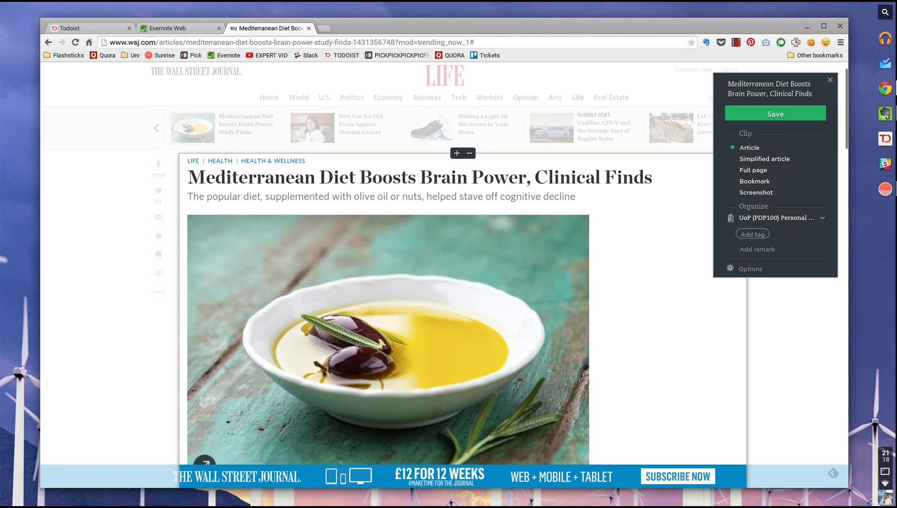
scroll(447, 263, down, 10)
scroll(667, 147, down, 3)
scroll(666, 147, up, 15)
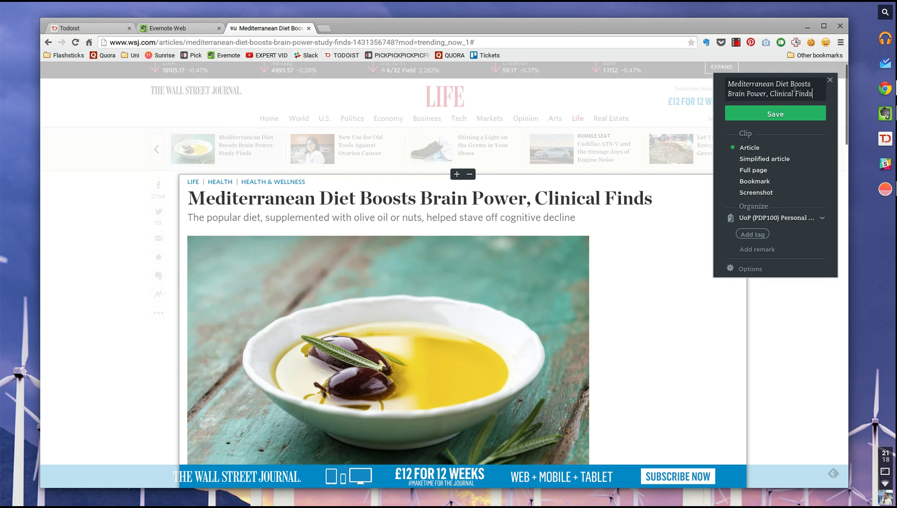
text((Article 2)
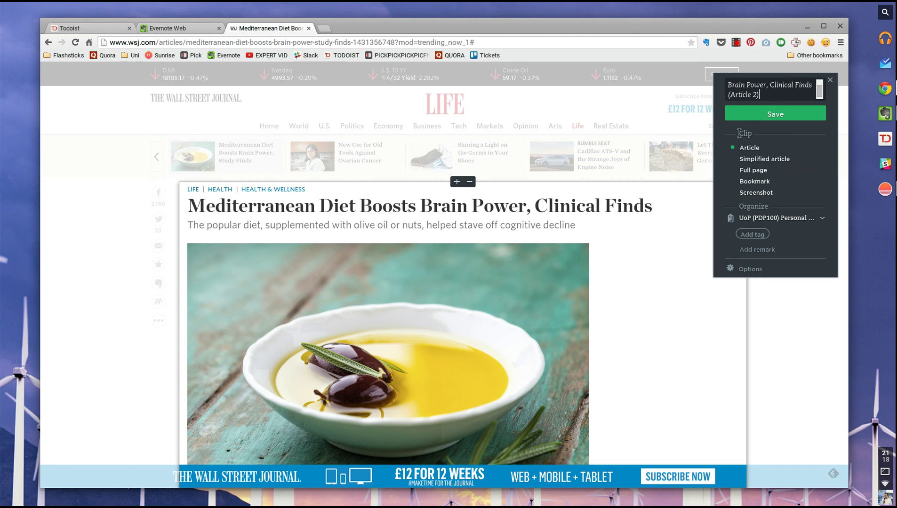
Preview the clip as Simplified article, Full page and Bookmark
click(768, 159)
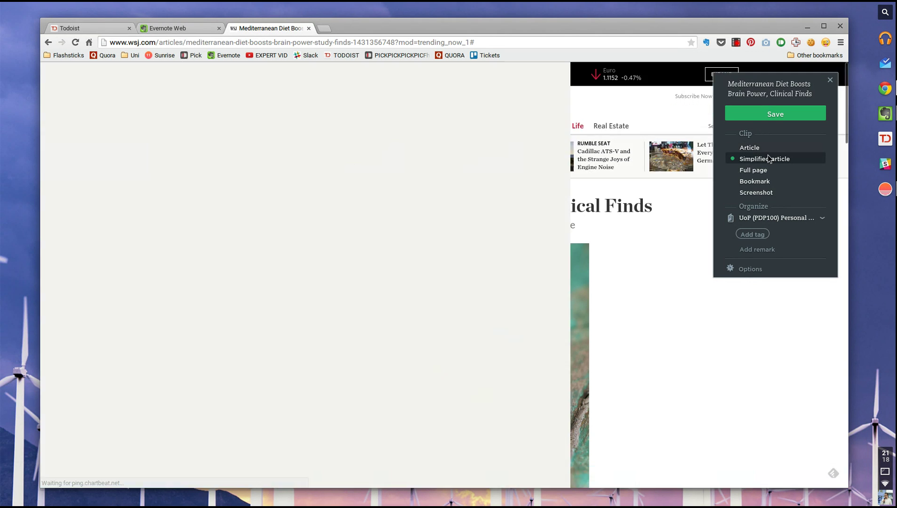
scroll(430, 273, down, 10)
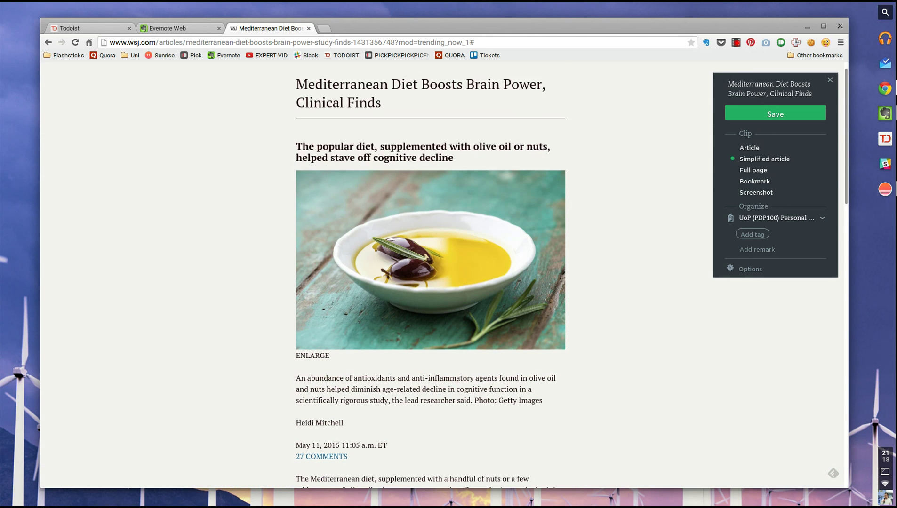
scroll(430, 273, down, 4)
scroll(430, 272, up, 15)
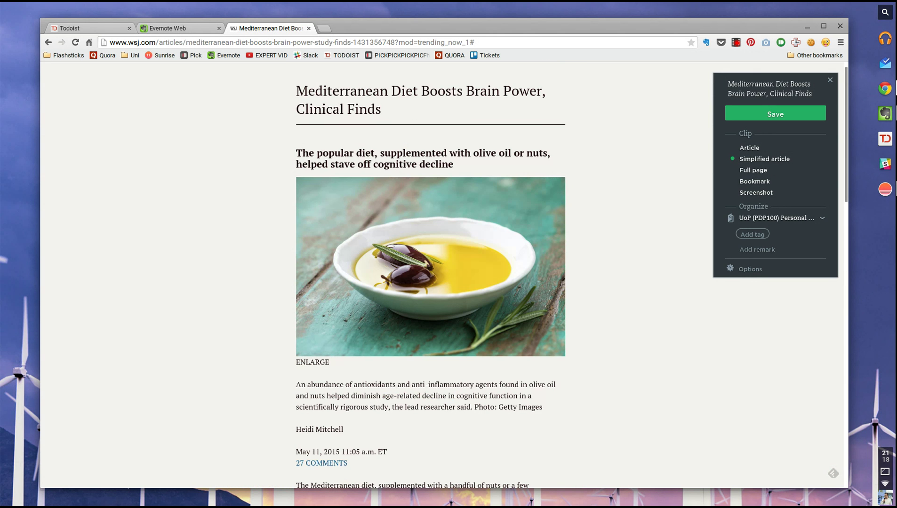
click(749, 171)
scroll(592, 159, down, 10)
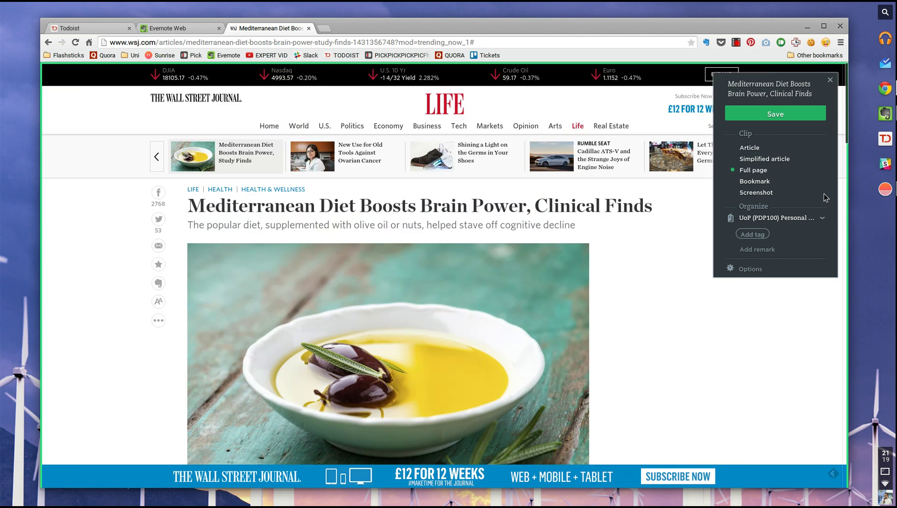
click(754, 182)
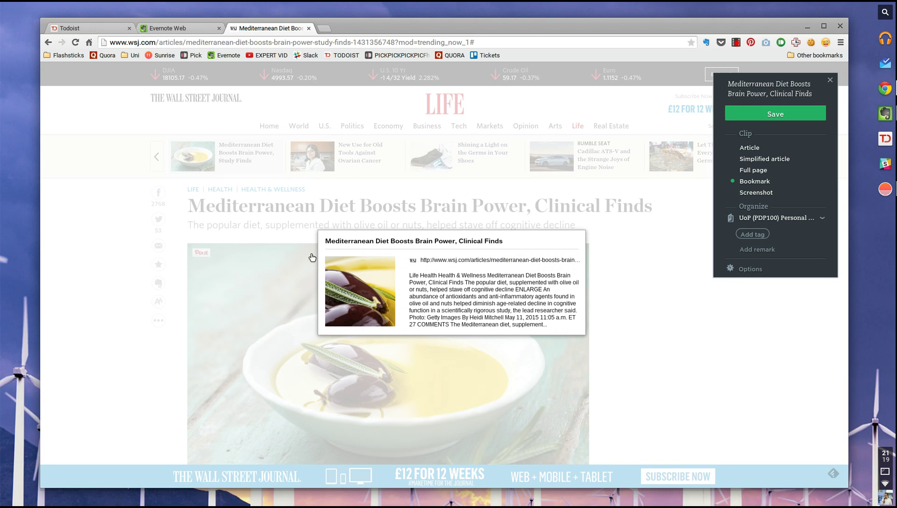
Capture a screenshot of the headline and photo area, discard it, and relaunch the clipper
click(748, 193)
drag(136, 134, 462, 311)
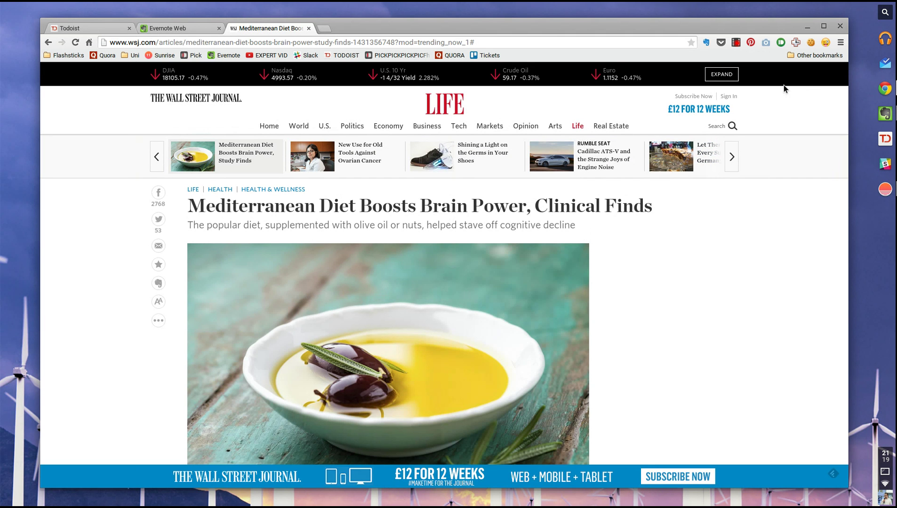
click(705, 41)
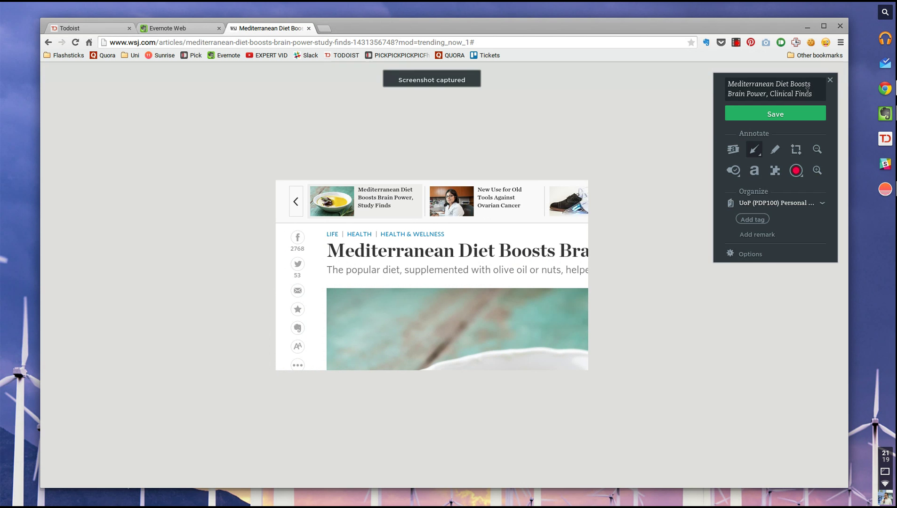
click(830, 81)
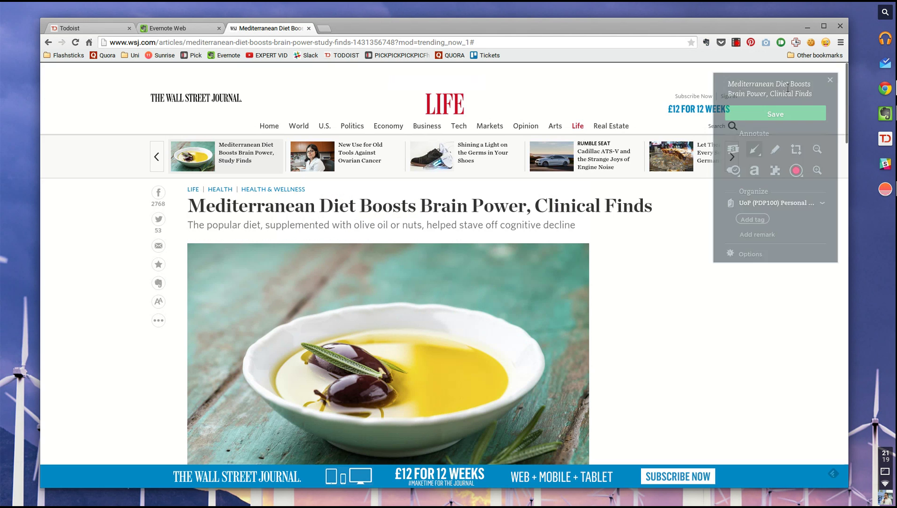
click(707, 42)
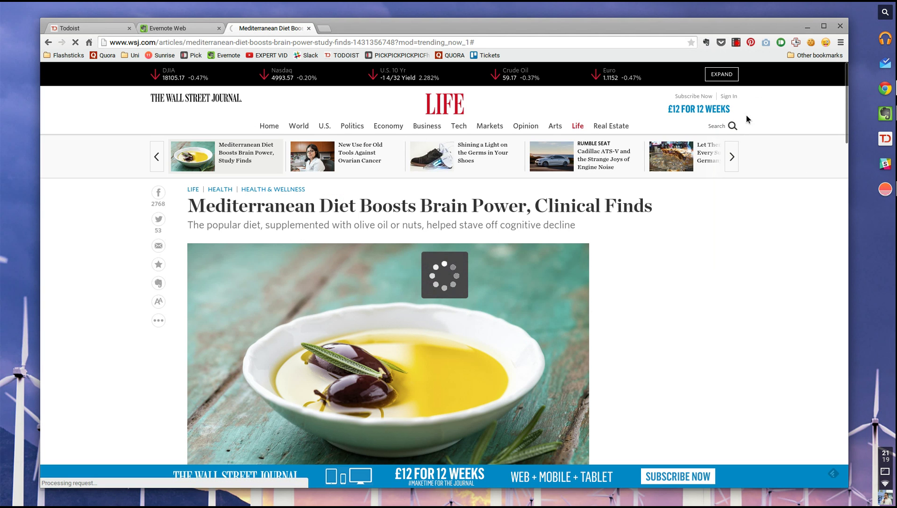
Leave screenshot mode and change the clip's notebook from Igniting Enterprise to Inbox
click(787, 197)
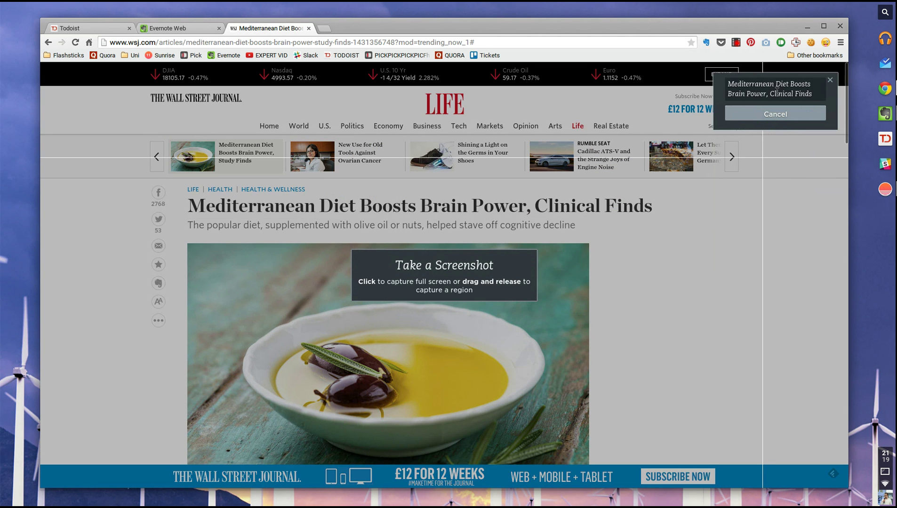
click(783, 115)
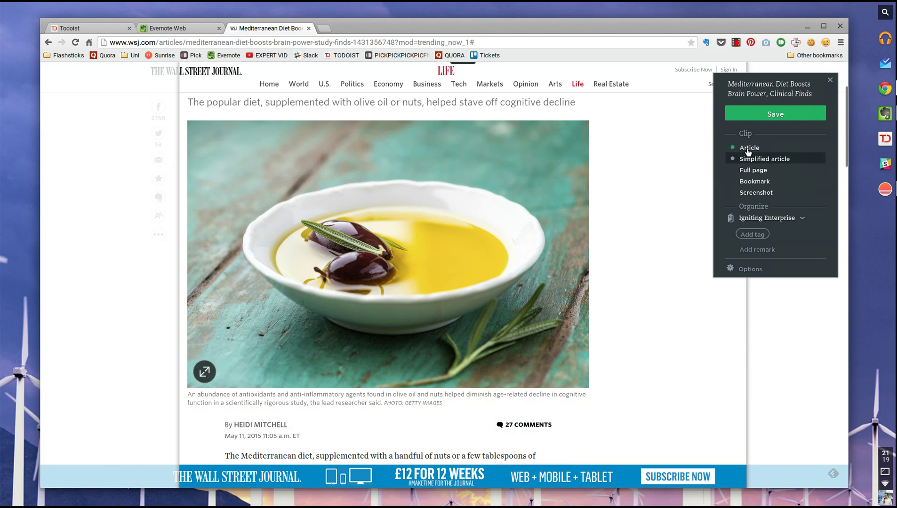
click(767, 218)
scroll(781, 304, down, 2)
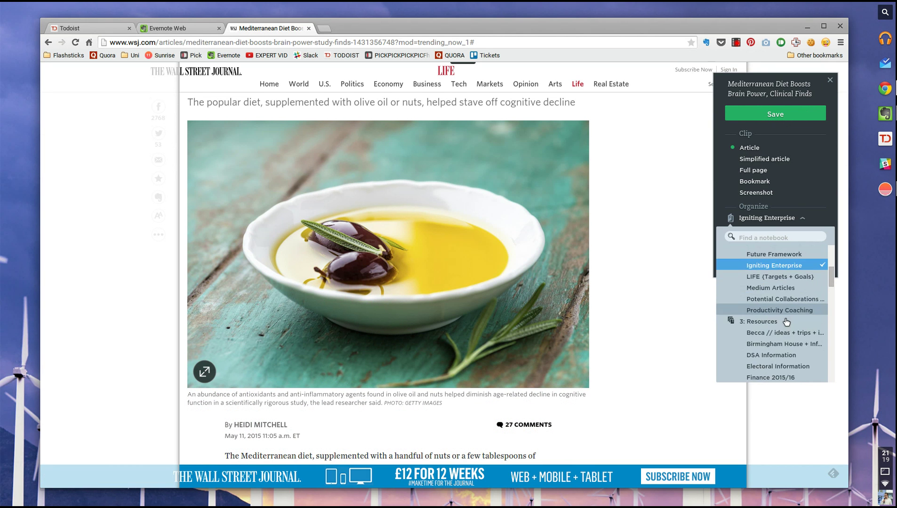
scroll(782, 305, down, 10)
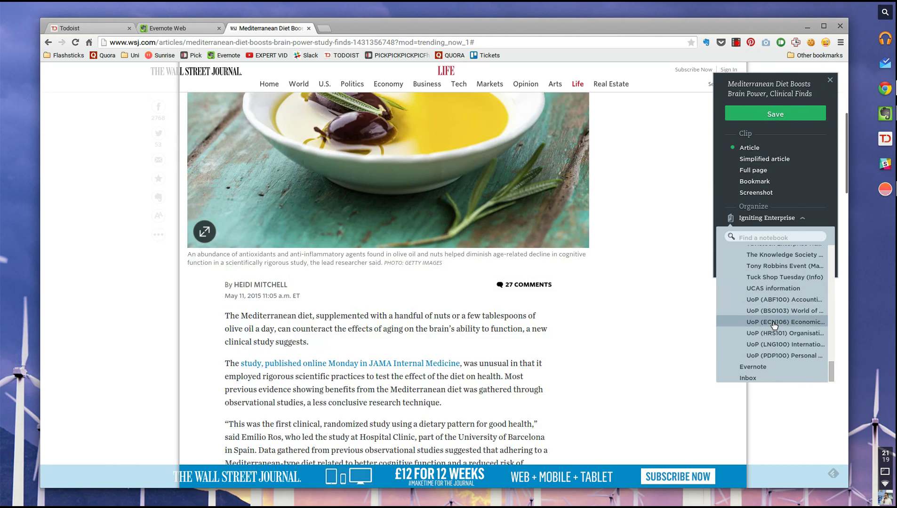
click(762, 376)
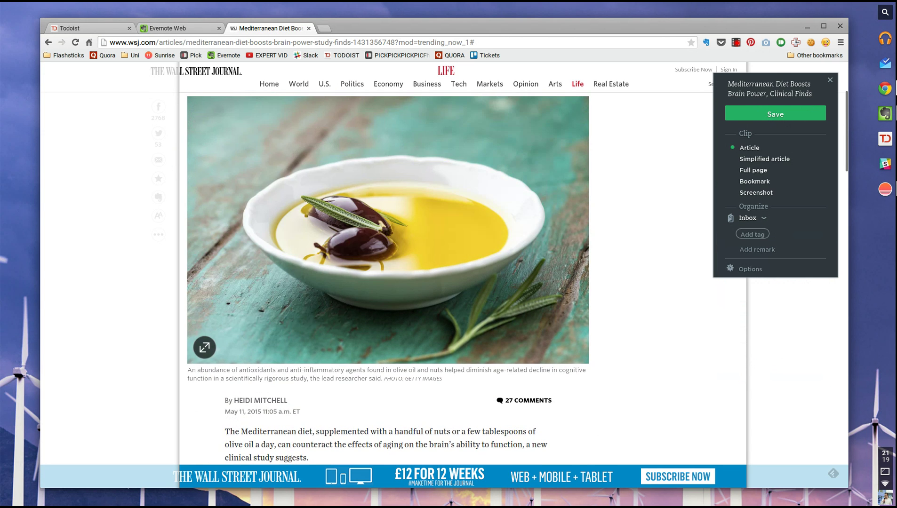
Give the clip the tag 'Articles' and the remark 'Hello'
click(755, 235)
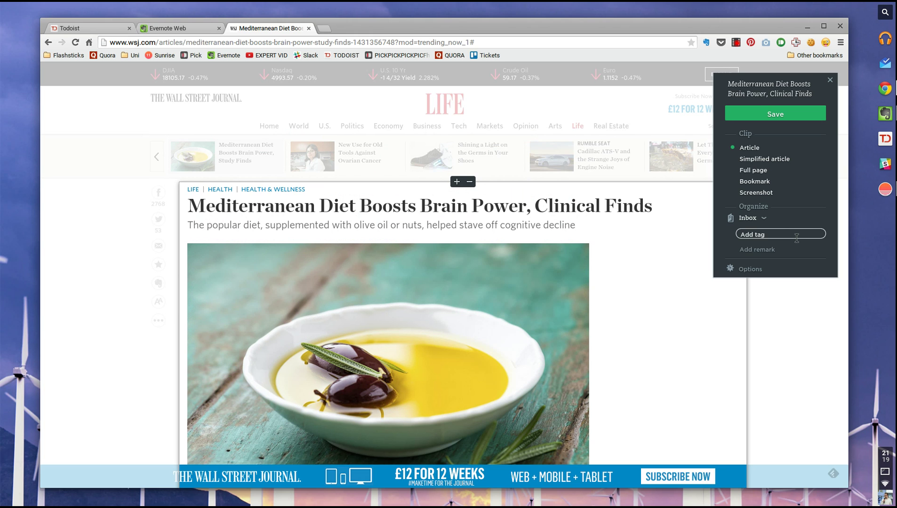
text(Articles)
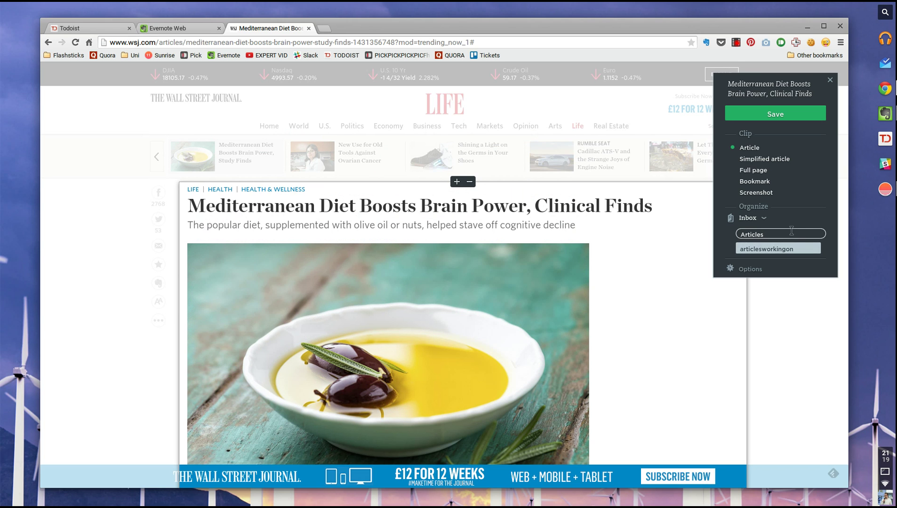
key(Return)
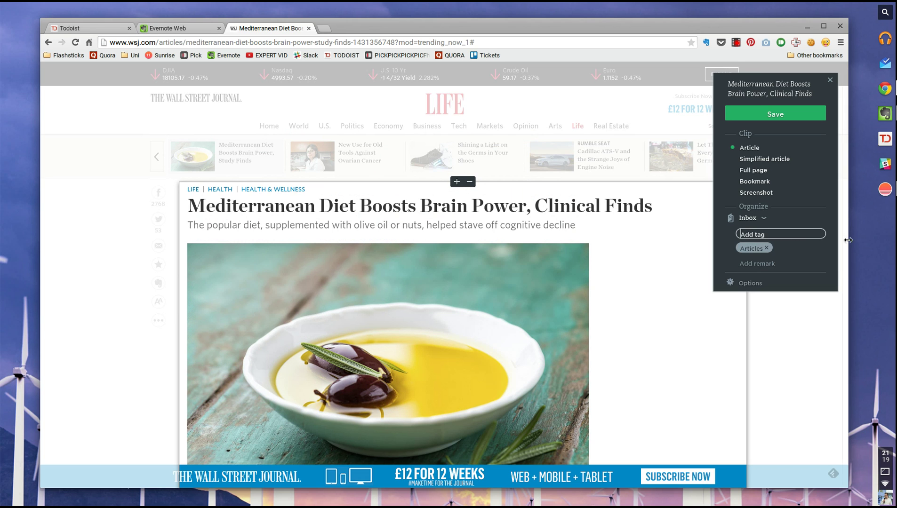
click(777, 265)
text(Hello)
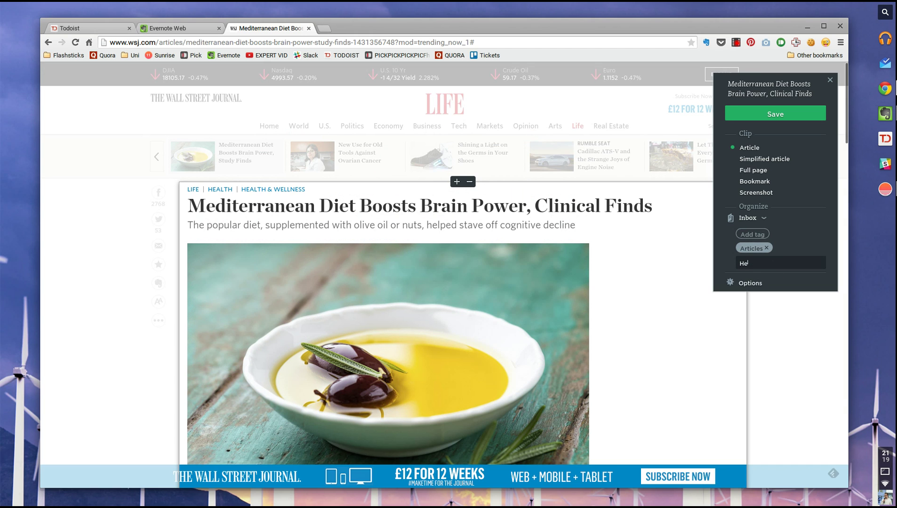
click(809, 229)
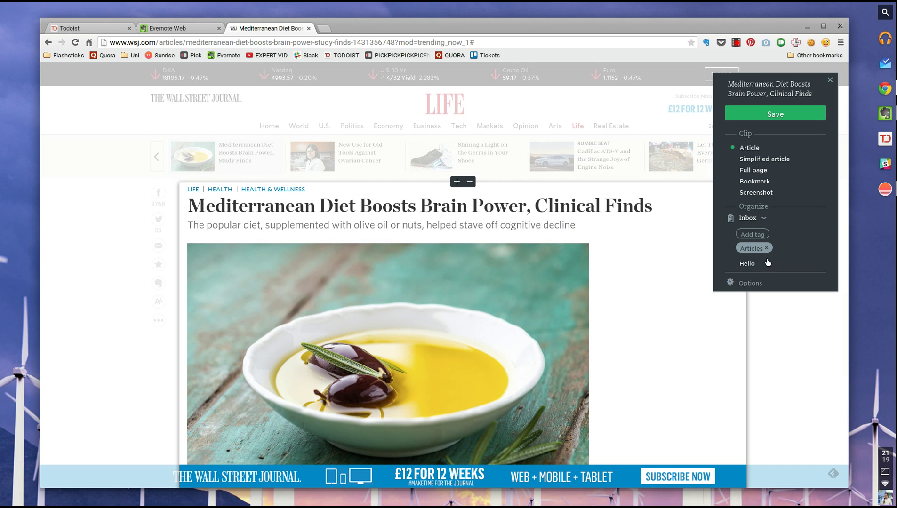
scroll(701, 162, down, 2)
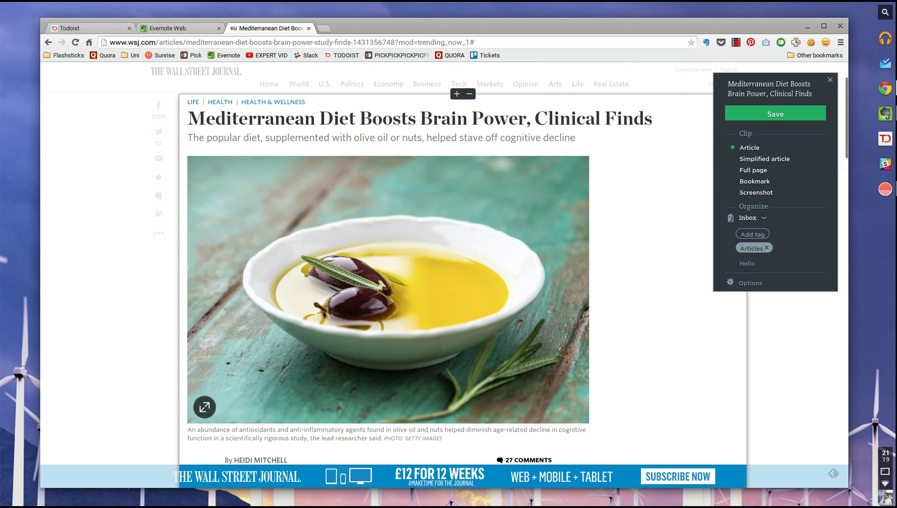
scroll(581, 206, down, 4)
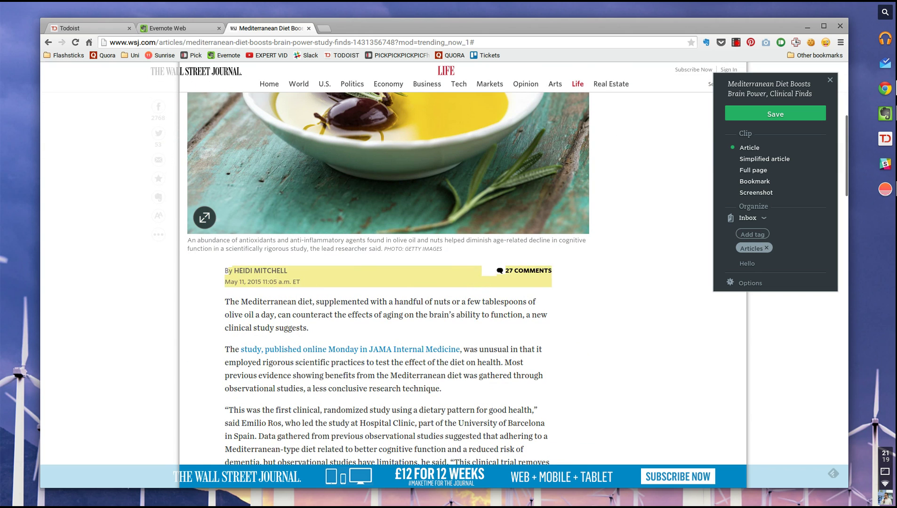
scroll(463, 277, down, 5)
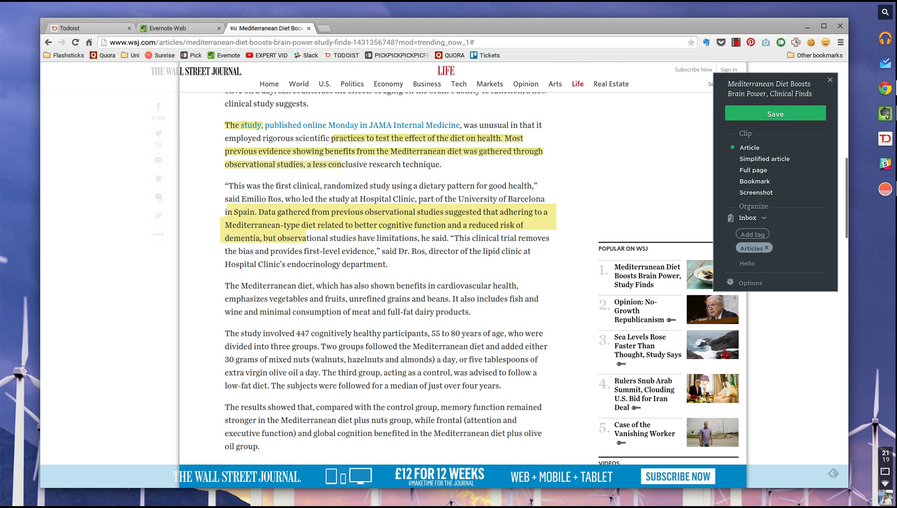
scroll(388, 277, down, 3)
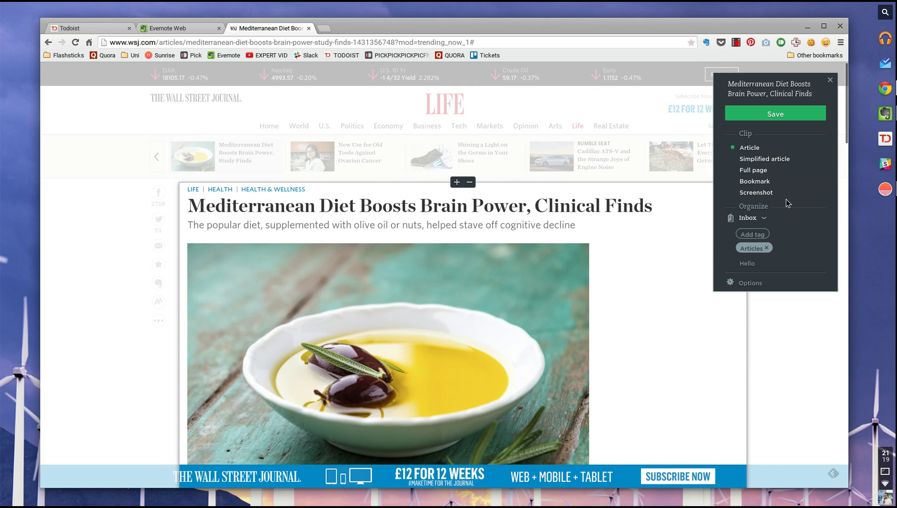
Screenshot a large article region and draw arrows at the headline and HEALTH & WELLNESS
click(766, 195)
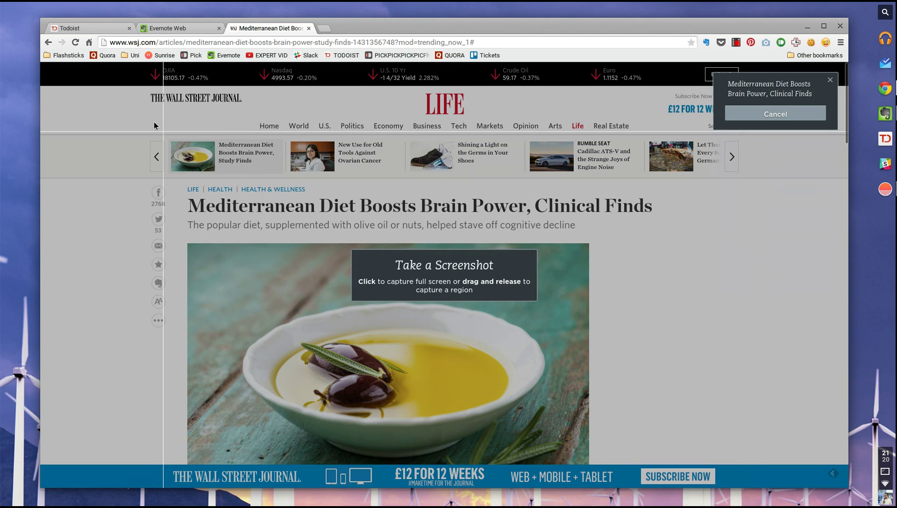
drag(144, 113, 620, 403)
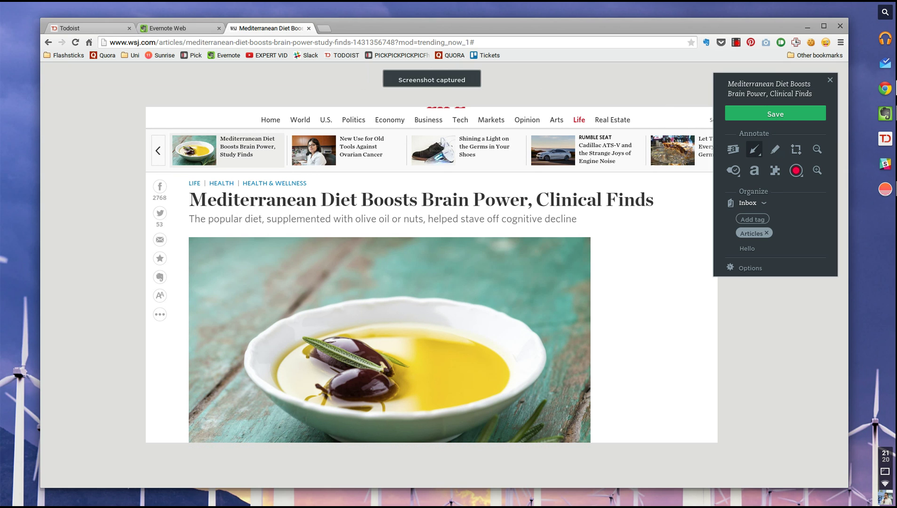
drag(691, 400, 510, 218)
drag(185, 102, 240, 178)
drag(361, 128, 315, 181)
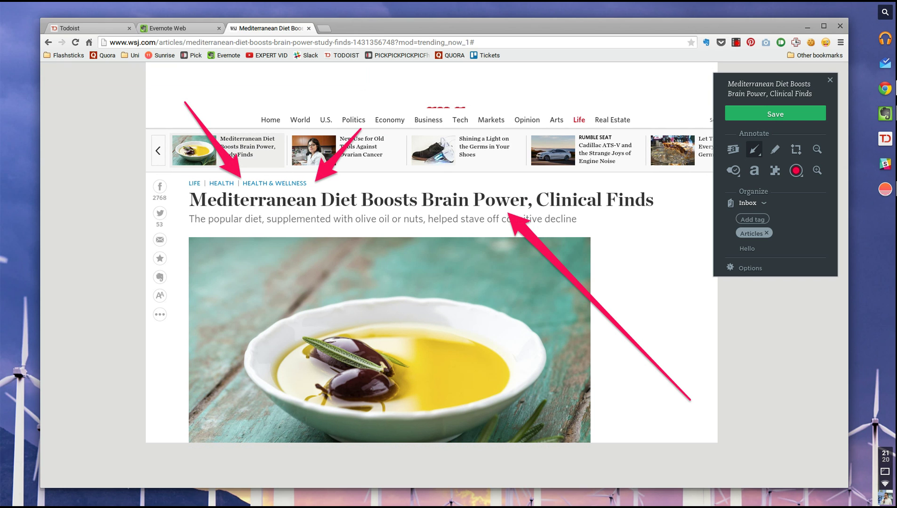
Scribble a highlight across the headline and add the text 'BUY THIS'
click(778, 151)
mouse_move(313, 190)
mouse_down()
mouse_move(419, 195)
mouse_move(348, 226)
mouse_move(400, 221)
mouse_move(362, 213)
mouse_up()
click(753, 171)
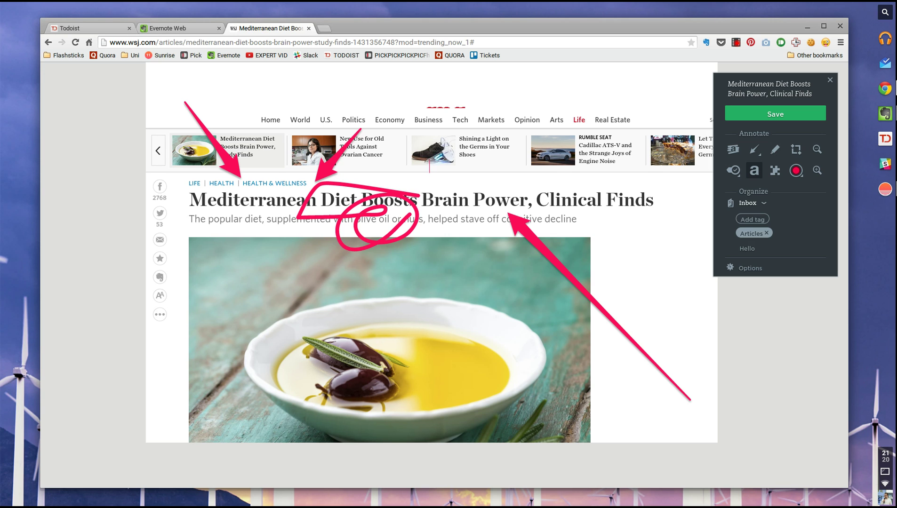
text(BUY THIS)
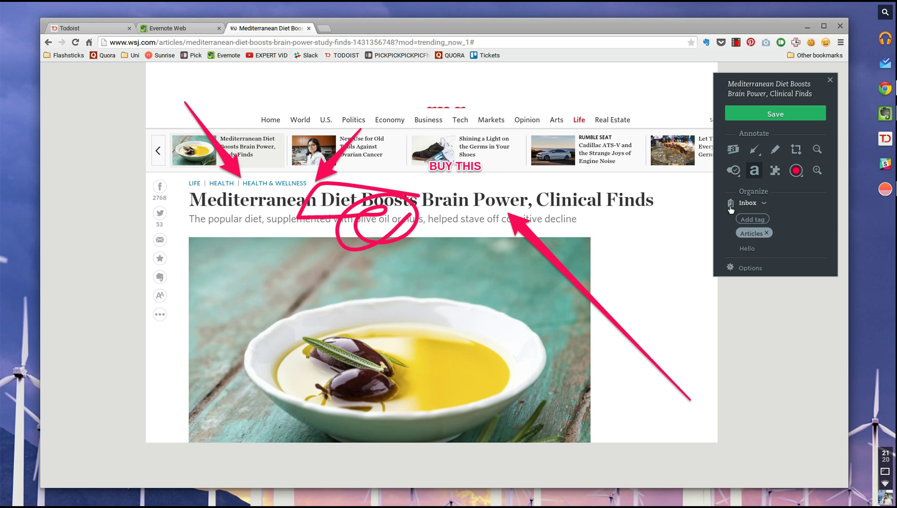
Stamp a green check on the headline and a red X beside the subheadline
click(732, 173)
click(733, 151)
click(552, 182)
click(732, 171)
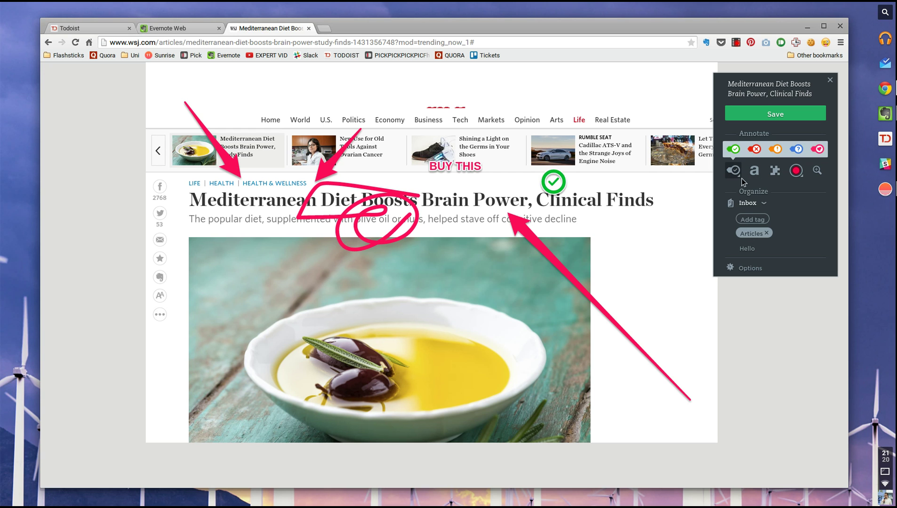
click(771, 151)
click(629, 222)
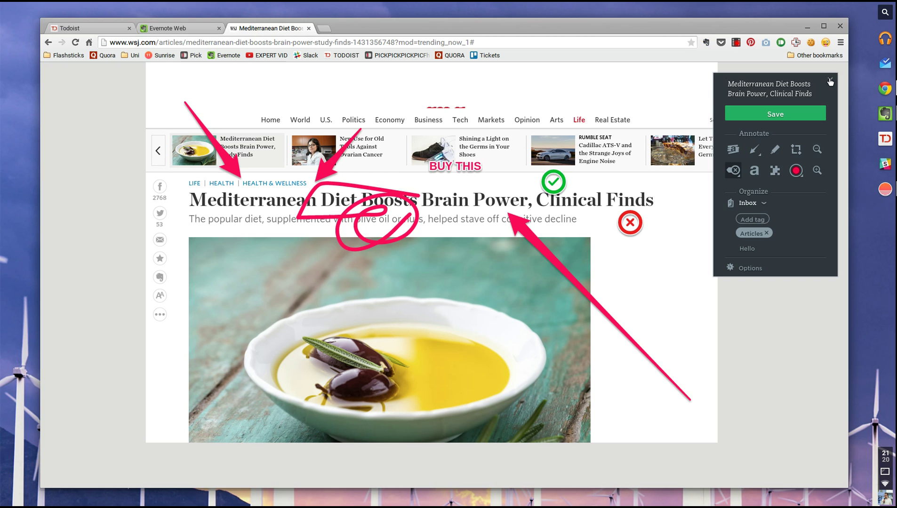
Discard the markup, reopen the clipper, and save the article clip to the Inbox notebook
key(Escape)
click(720, 44)
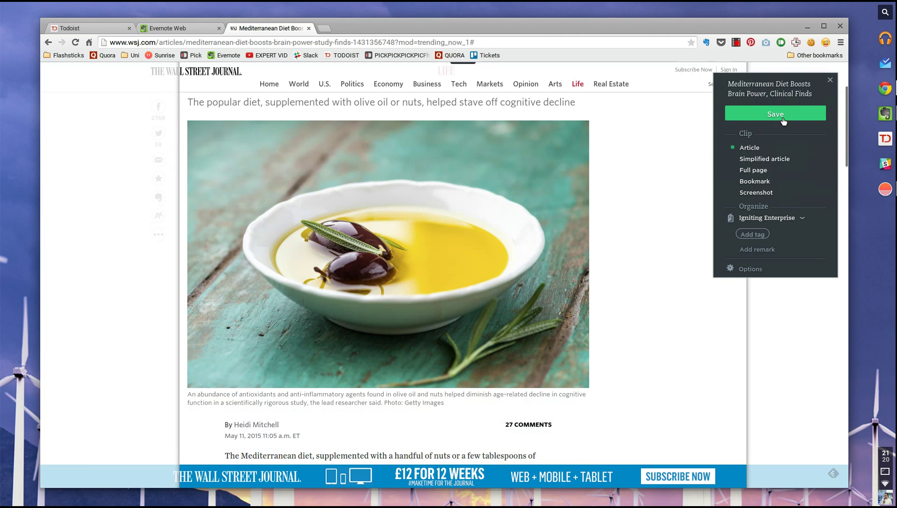
click(768, 218)
scroll(767, 306, down, 3)
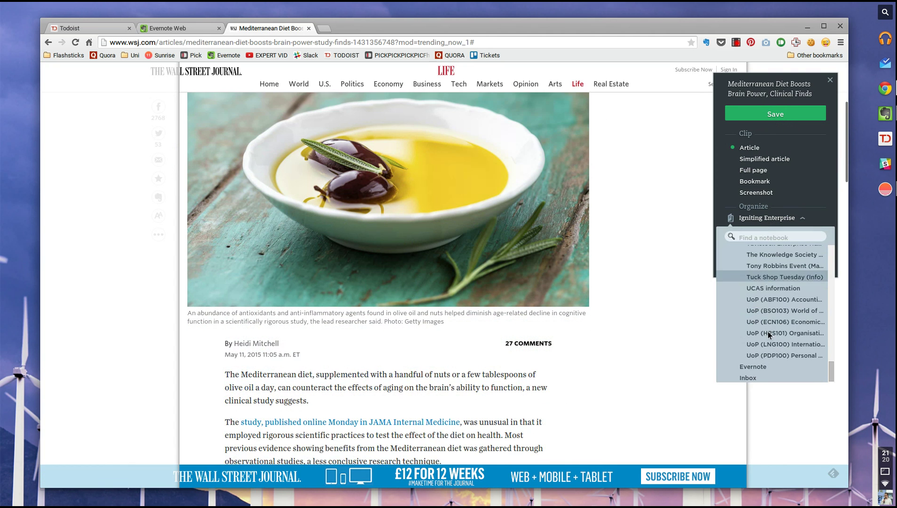
click(767, 331)
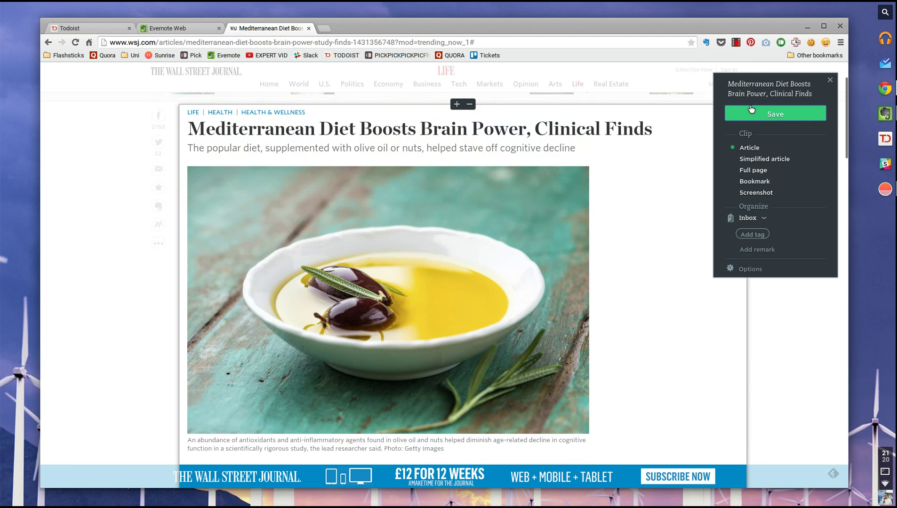
click(756, 114)
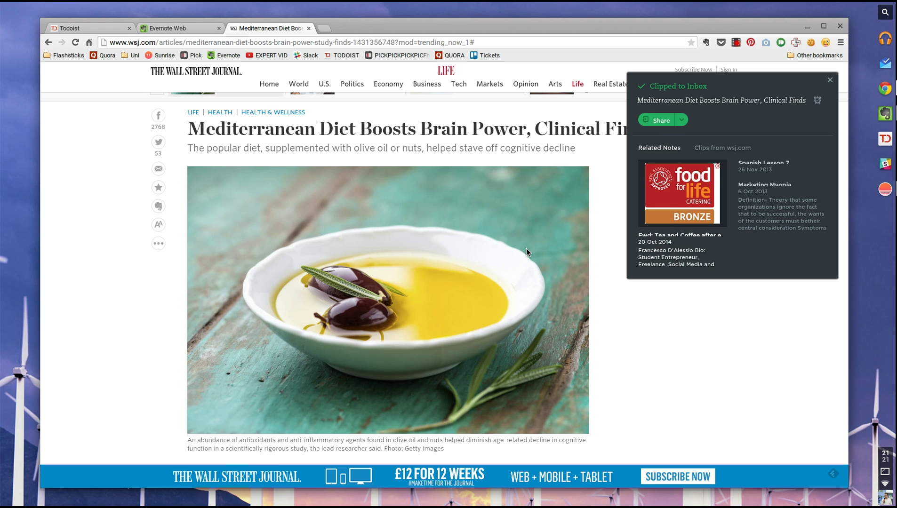
Show the Share options for the saved Mediterranean Diet clip
scroll(475, 282, down, 5)
scroll(469, 292, down, 2)
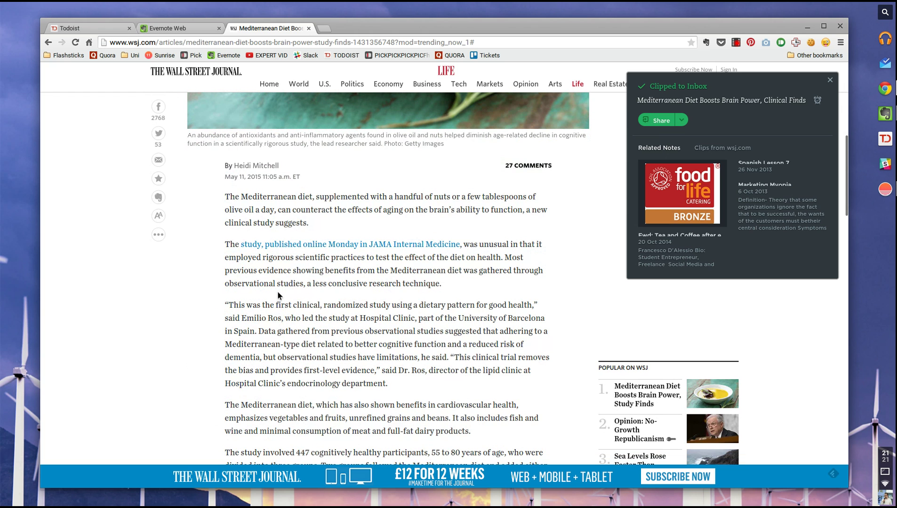
scroll(544, 260, up, 8)
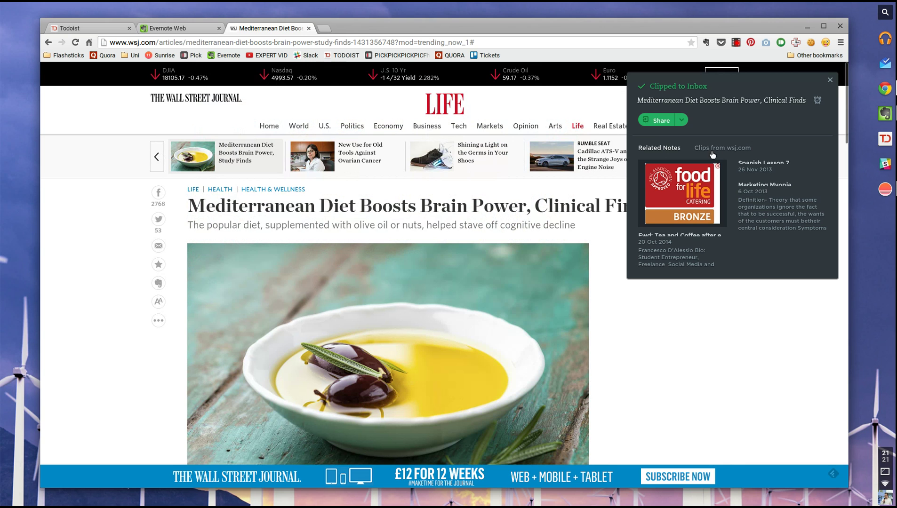
click(683, 120)
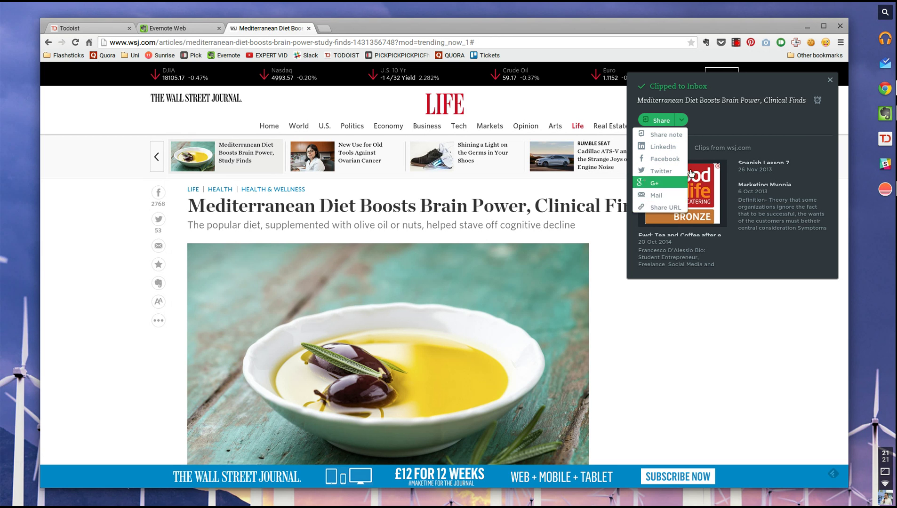
Add a reminder to the clipped note, closing the date picker without choosing a date
click(817, 101)
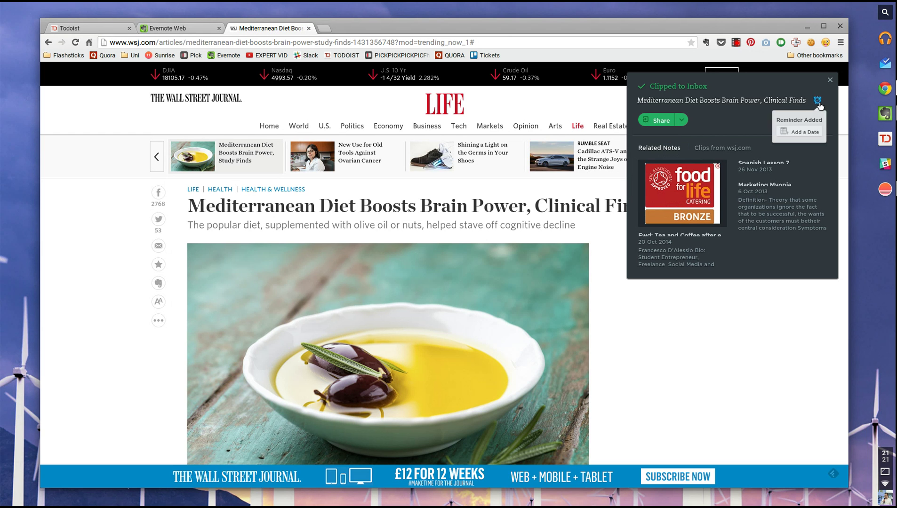
click(804, 132)
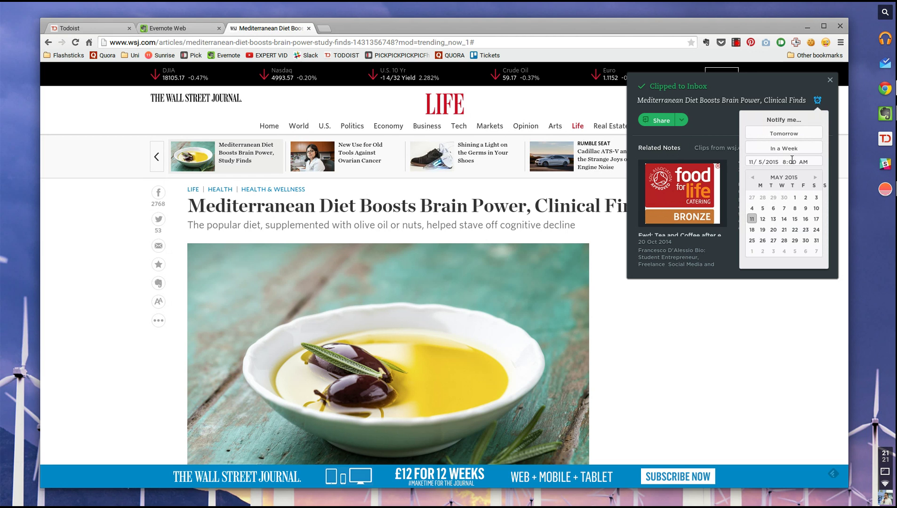
click(718, 117)
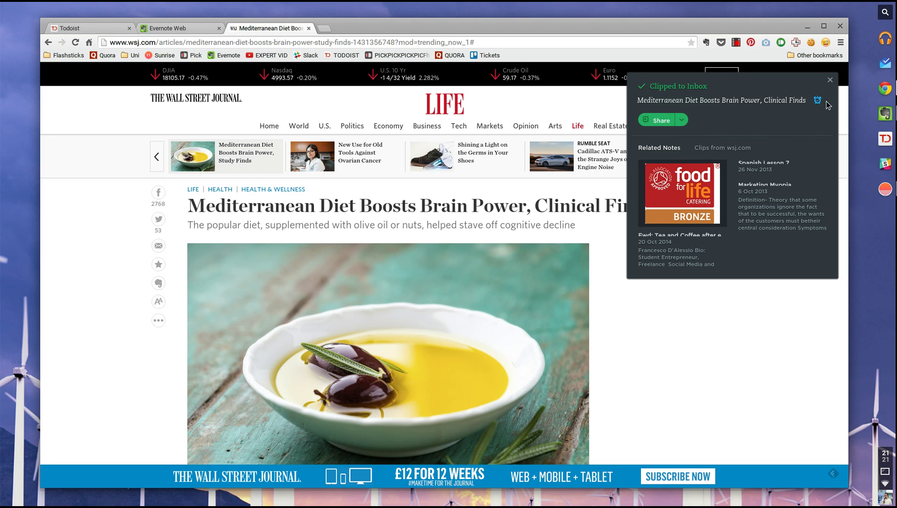
mouse_move(818, 102)
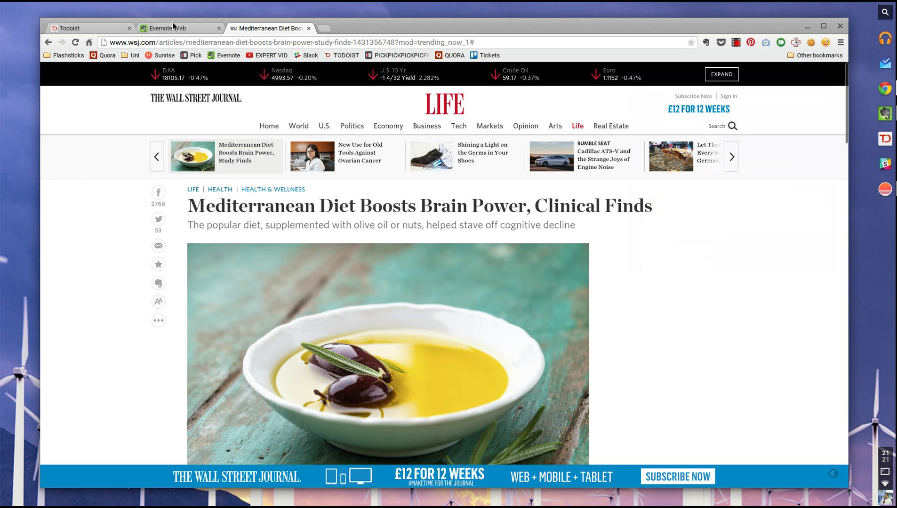
Reload Evernote Web, list all notes, and open the Mediterranean Diet note
click(193, 29)
click(248, 48)
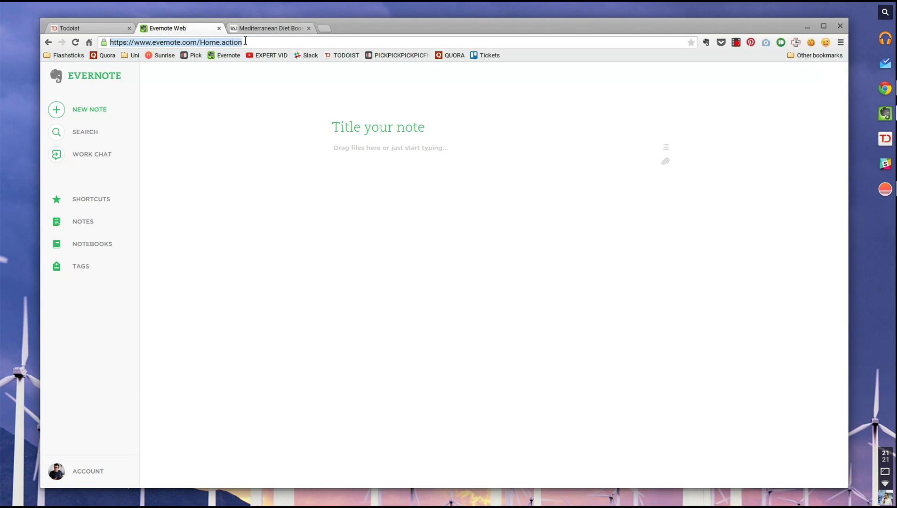
key(Return)
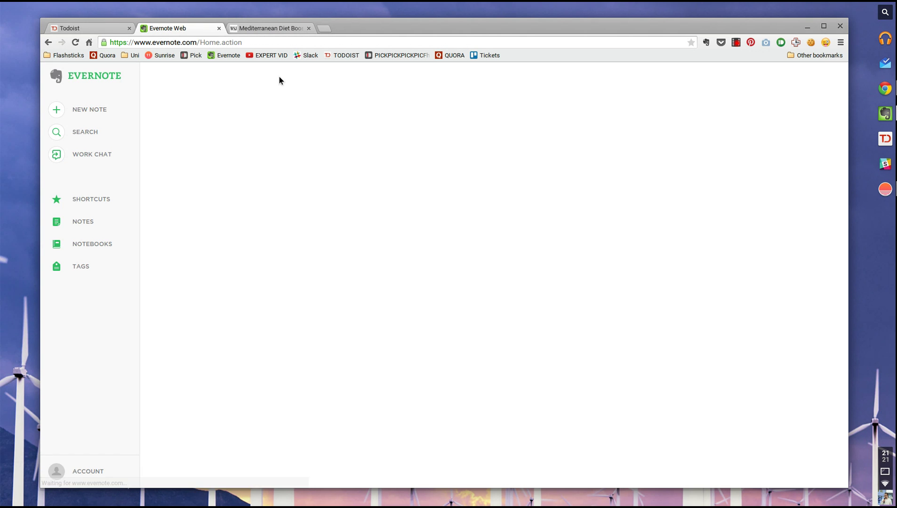
click(57, 222)
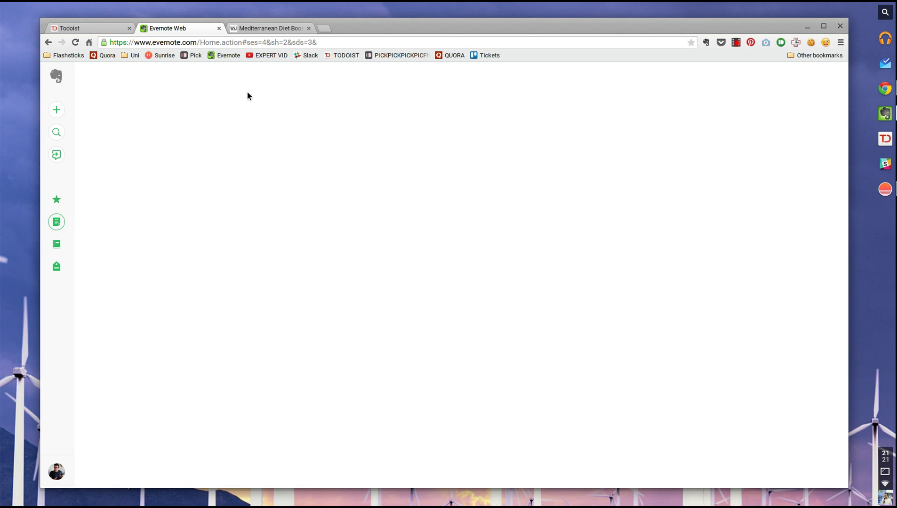
click(417, 159)
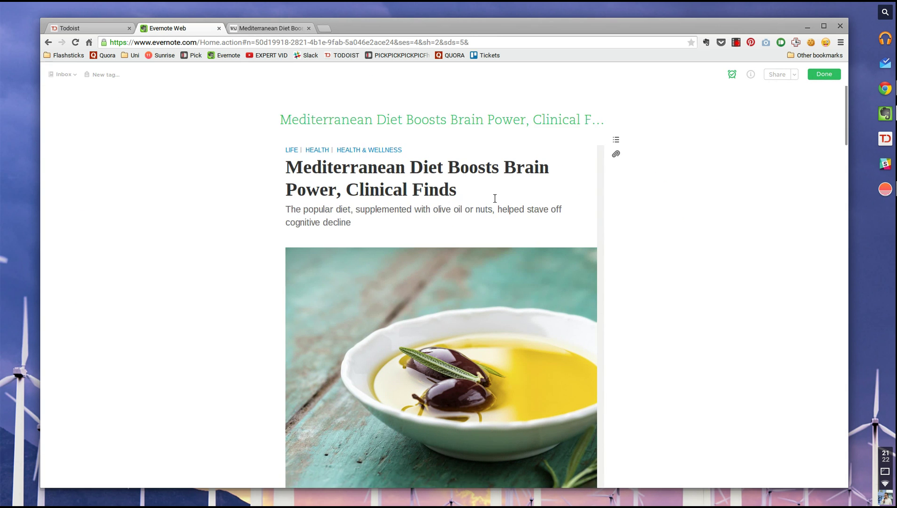
scroll(495, 199, down, 5)
drag(601, 302, 719, 300)
scroll(381, 238, down, 7)
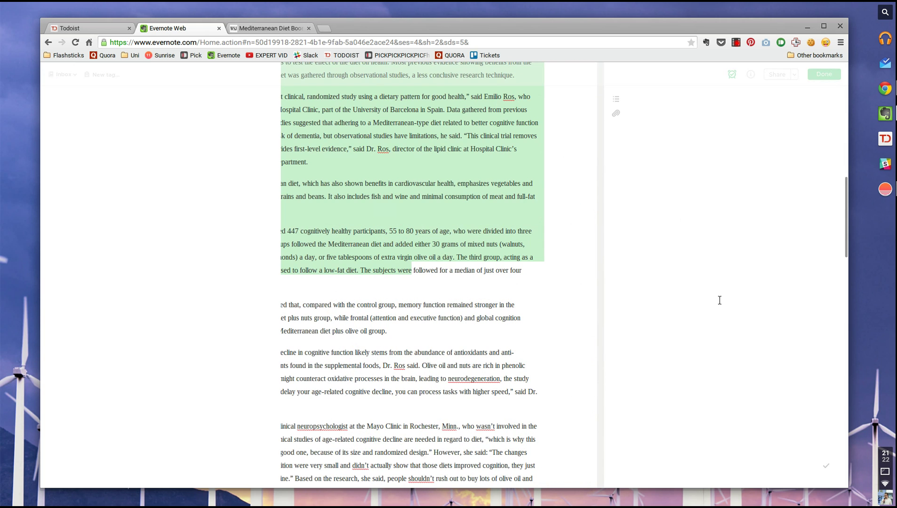
click(421, 281)
scroll(530, 157, up, 15)
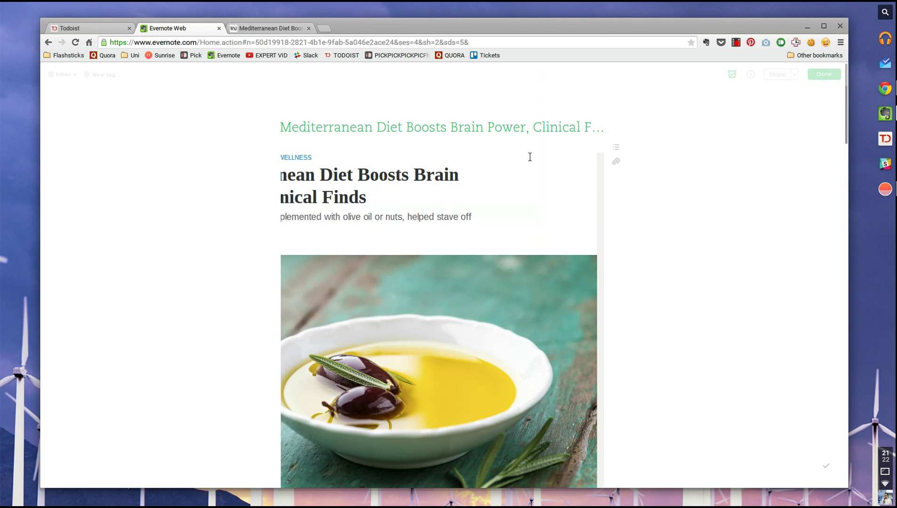
drag(502, 252, 503, 190)
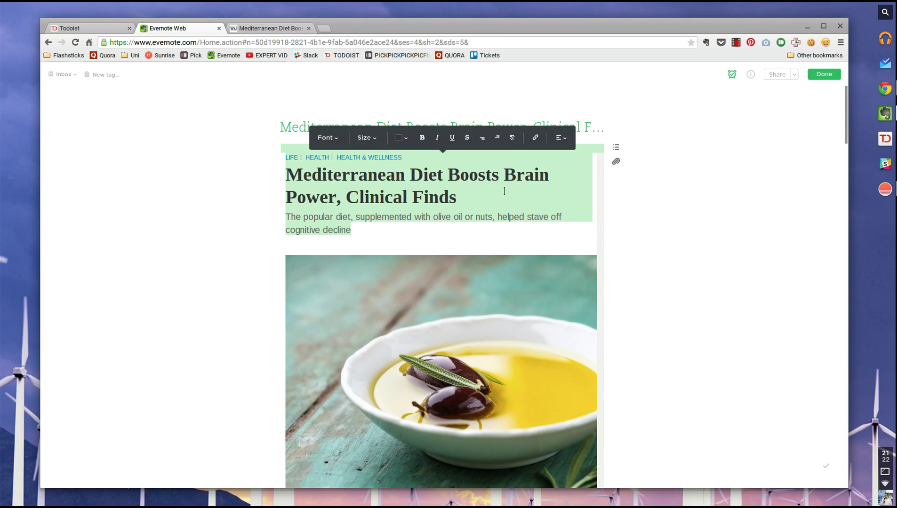
click(464, 172)
scroll(464, 172, down, 20)
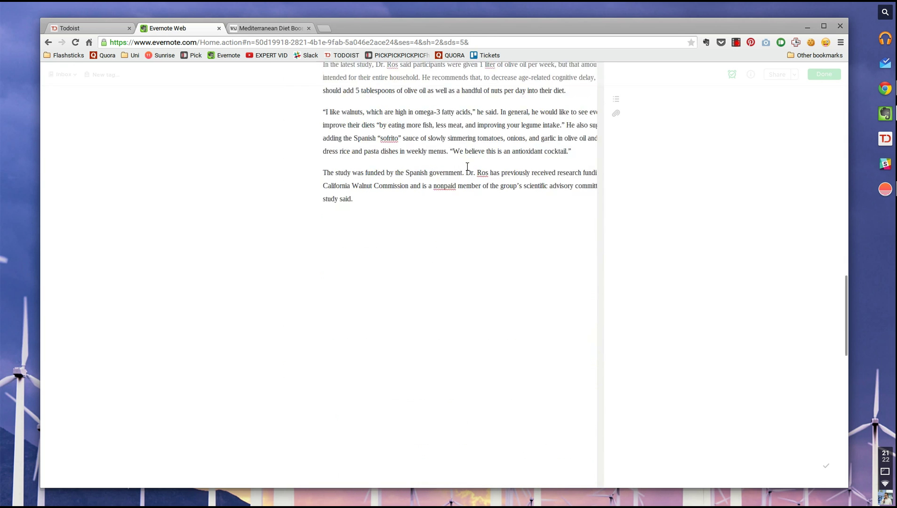
scroll(467, 167, down, 5)
scroll(514, 260, down, 5)
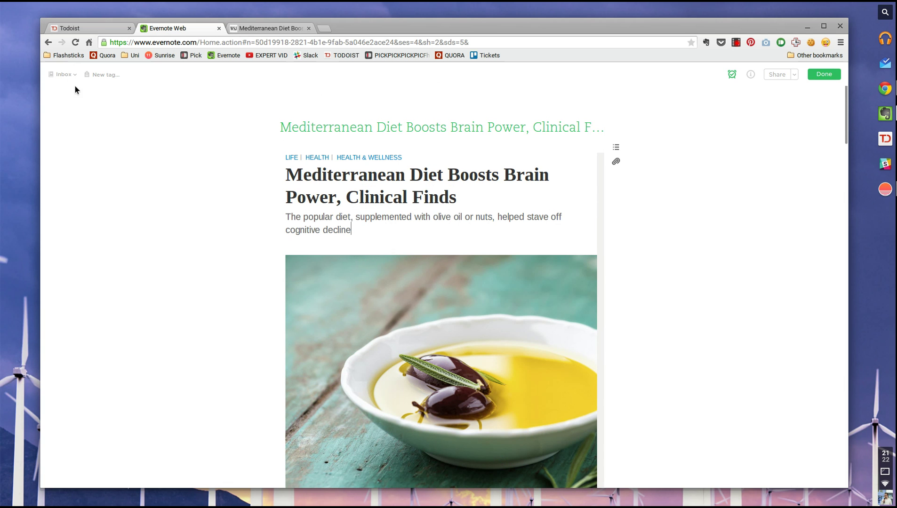
click(64, 74)
scroll(100, 137, down, 3)
scroll(137, 212, down, 10)
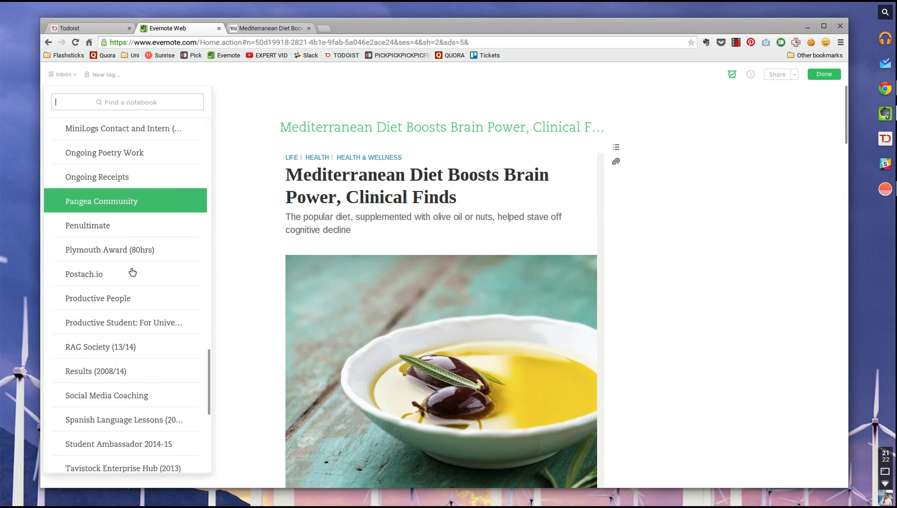
click(249, 108)
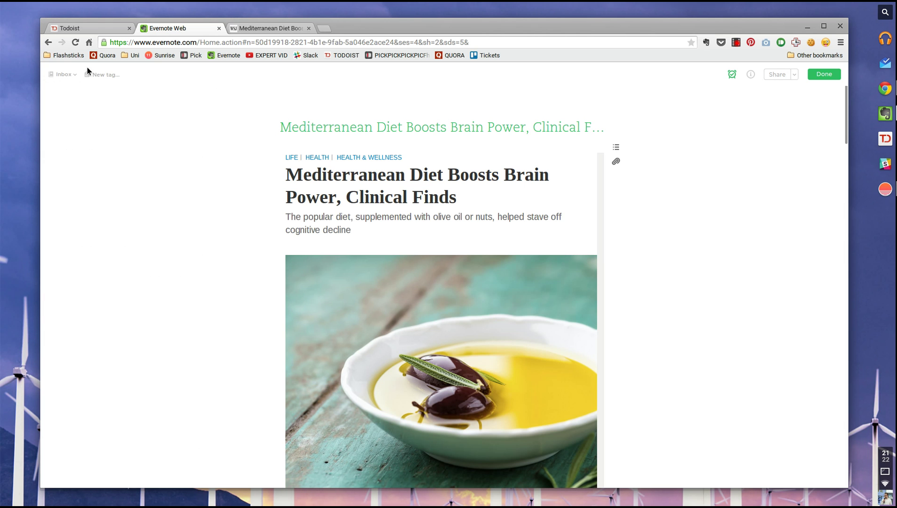
click(748, 75)
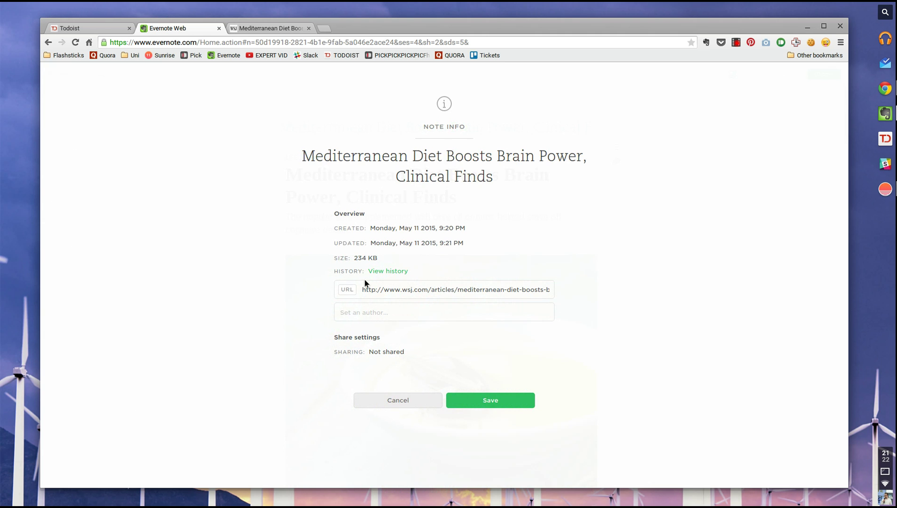
Save and close the note's Note Info panel, then return to the WSJ Mediterranean Diet article tab
click(475, 405)
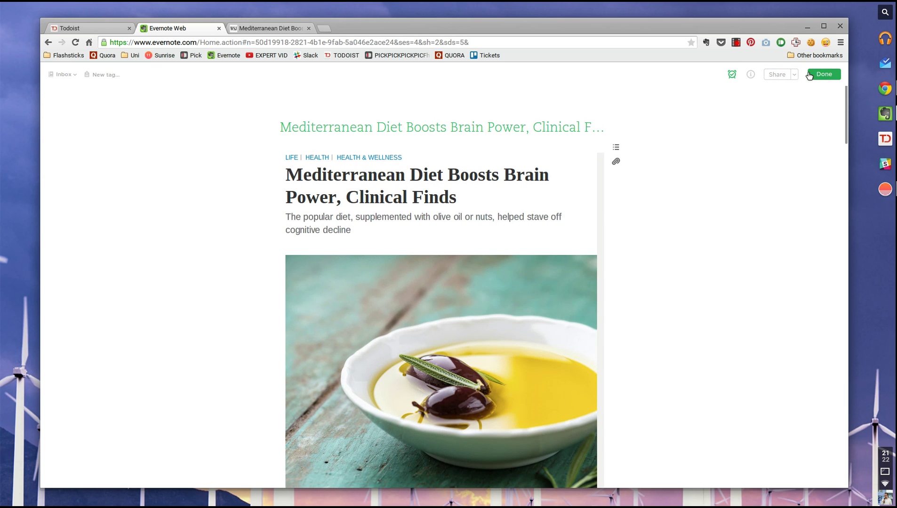
click(286, 27)
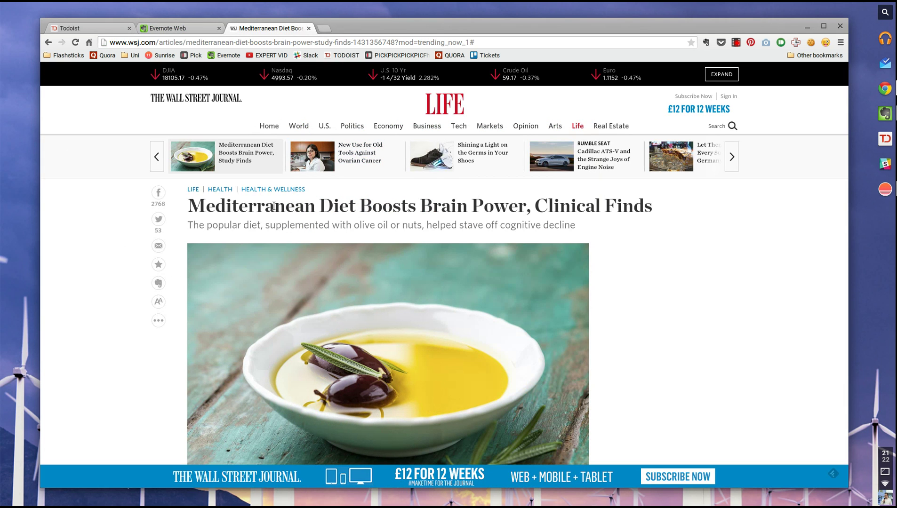